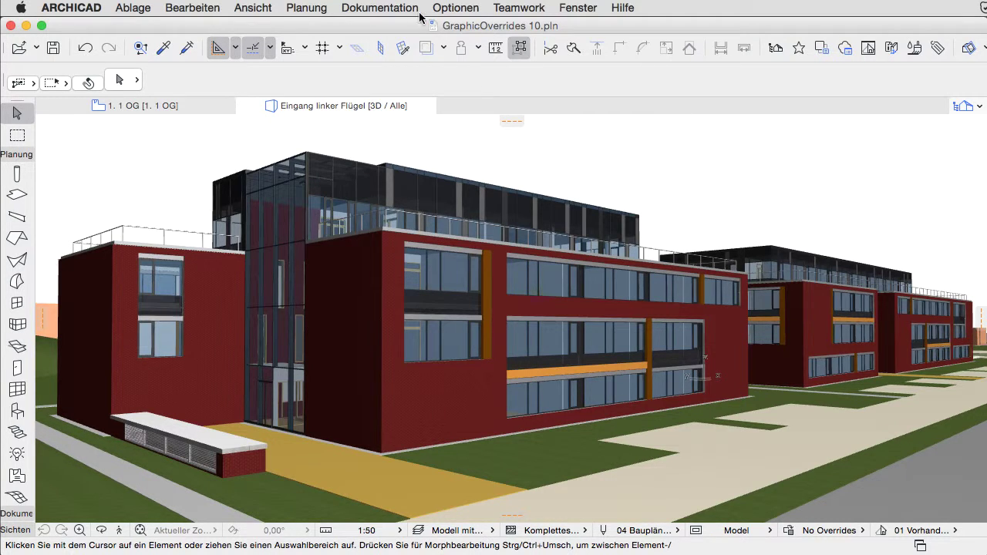
Bring up the Dokumentation graphic override options, including Grafische Überschreibungsregeln
left_click(418, 9)
mouse_move(416, 128)
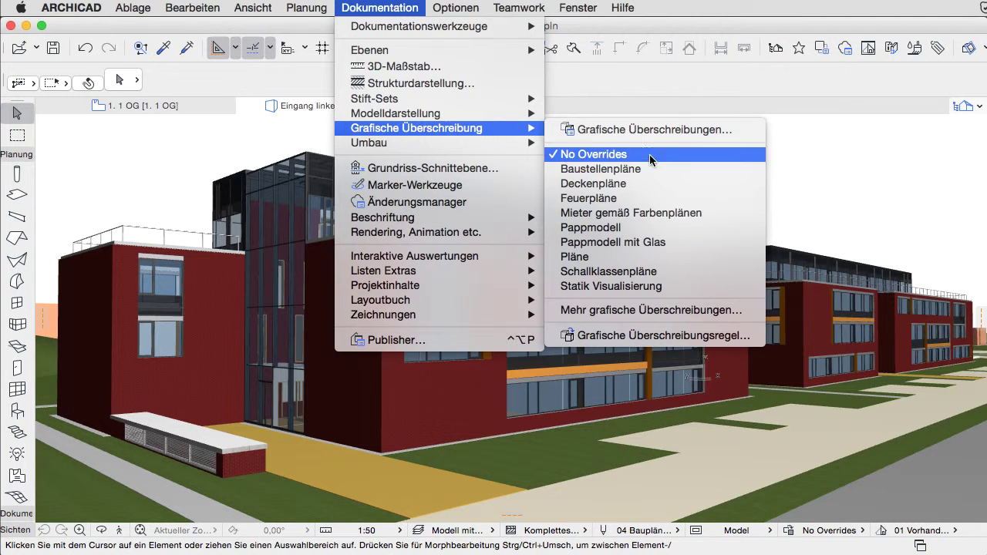
Open the Graphic Override Rules editor, glance at Pappmodell - Ungeschnitten - Glas, and select Schallklasse - 31 dB
left_click(750, 340)
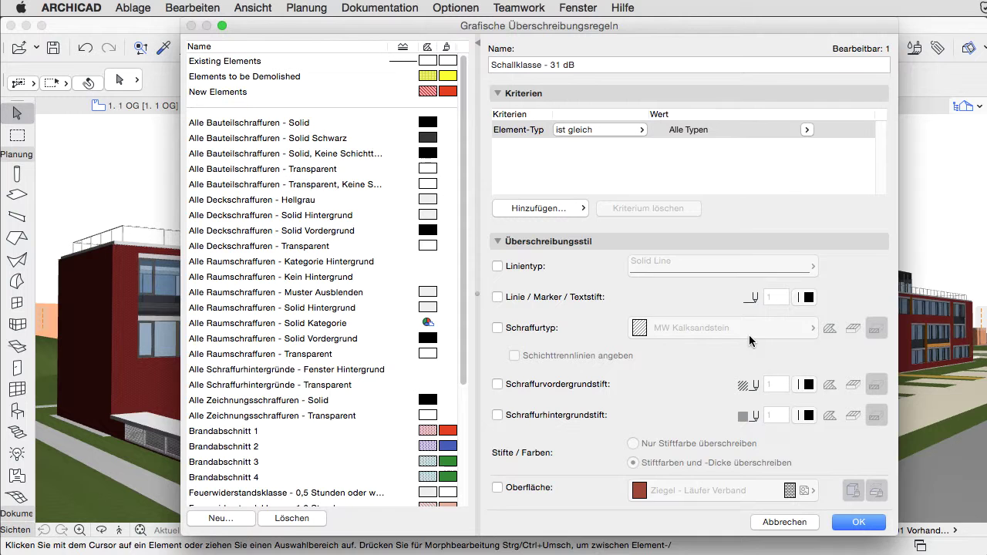
scroll(432, 370, "down", 5)
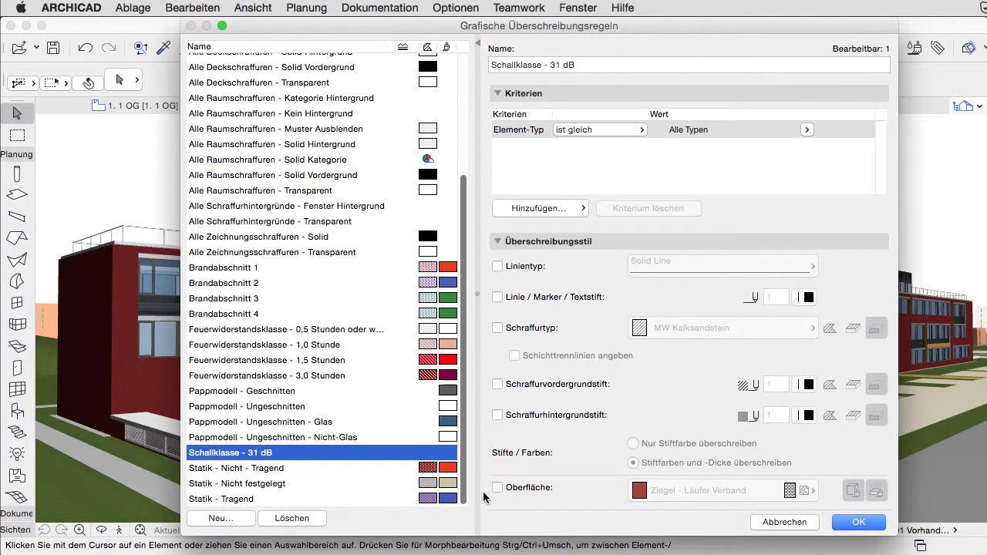
left_click(332, 423)
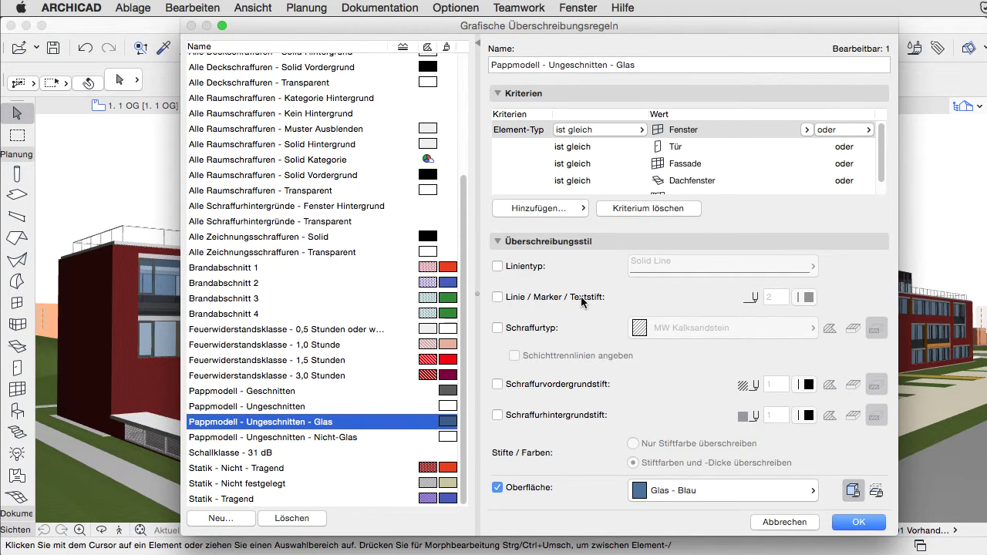
left_click(290, 457)
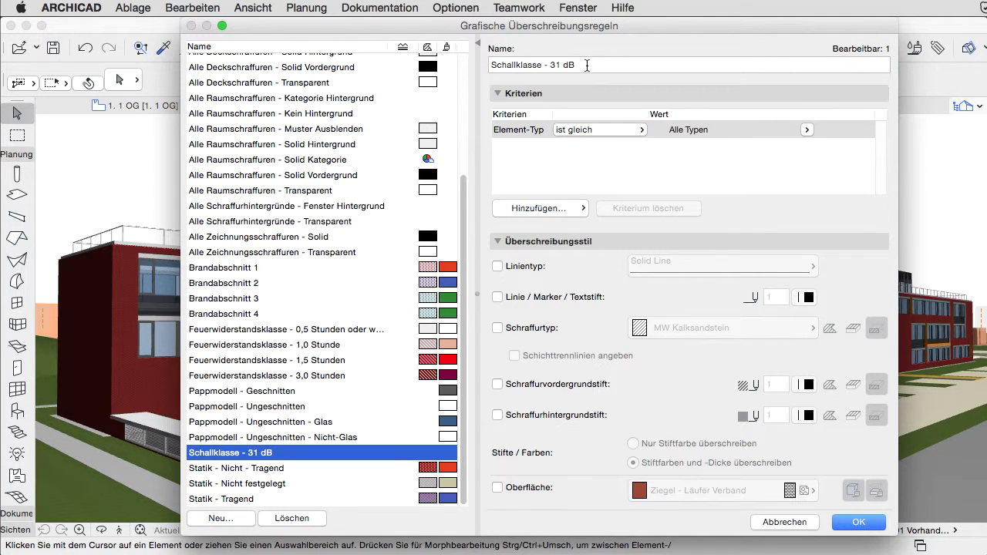
Append 'oder weniger' to the rule name, making it 'Schallklasse - 31 dB oder weniger'
left_click(587, 65)
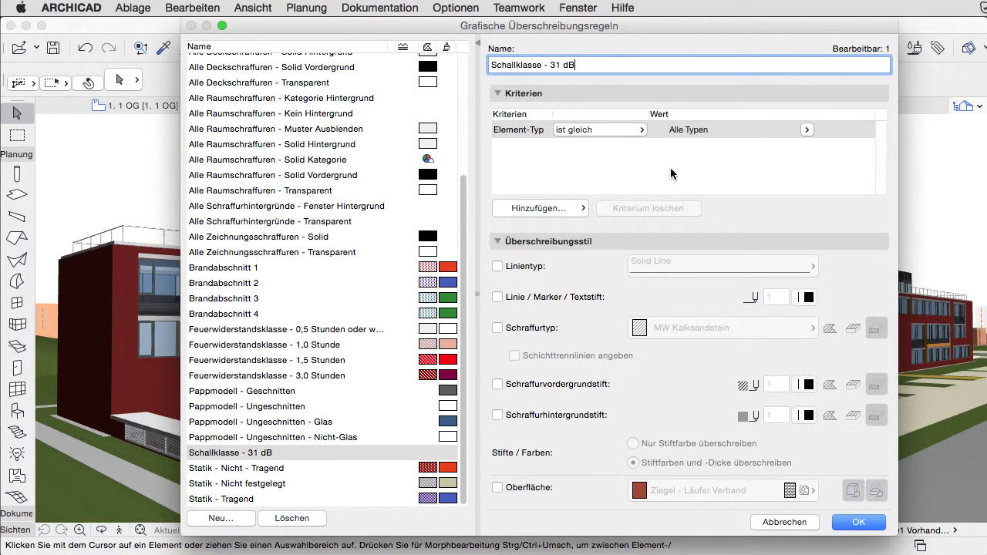
type(" oder")
type(" weniger")
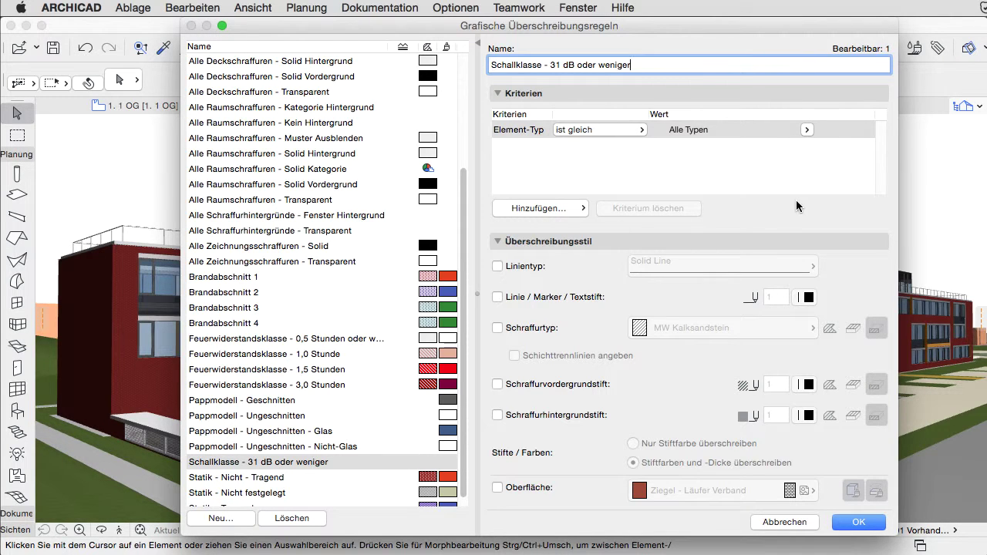
Add Schallklasse and Ebenenkombination criteria, with the layer combination set to Modell
left_click(574, 210)
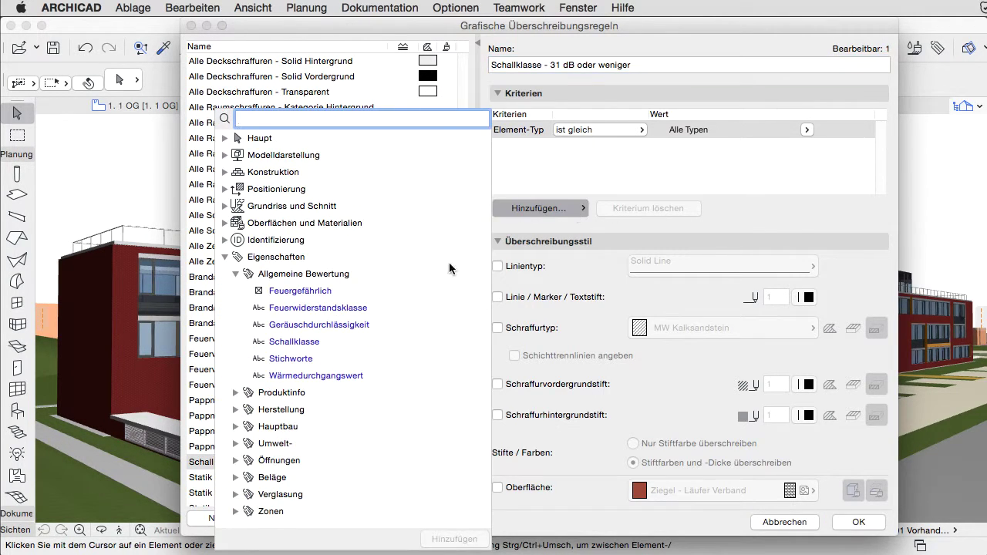
double_click(322, 343)
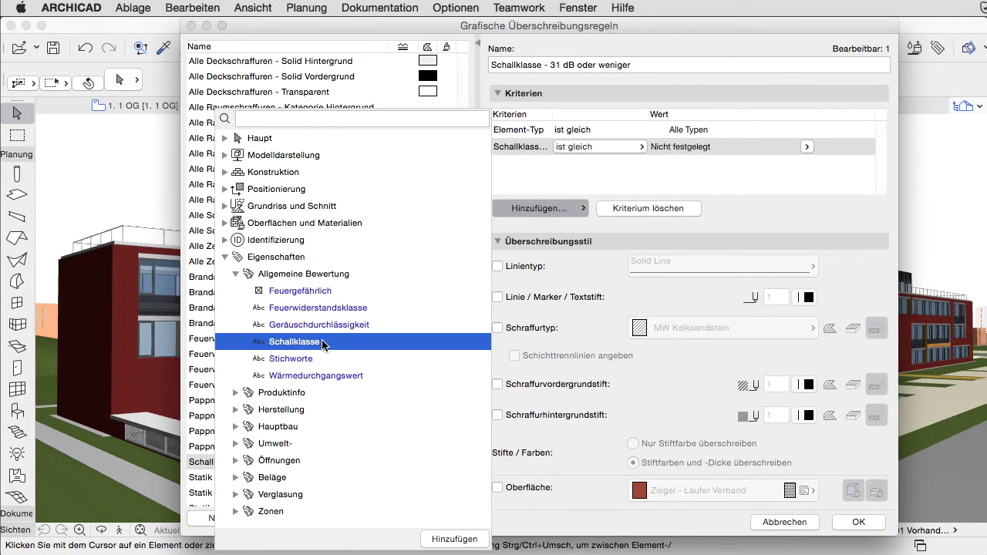
left_click(290, 118)
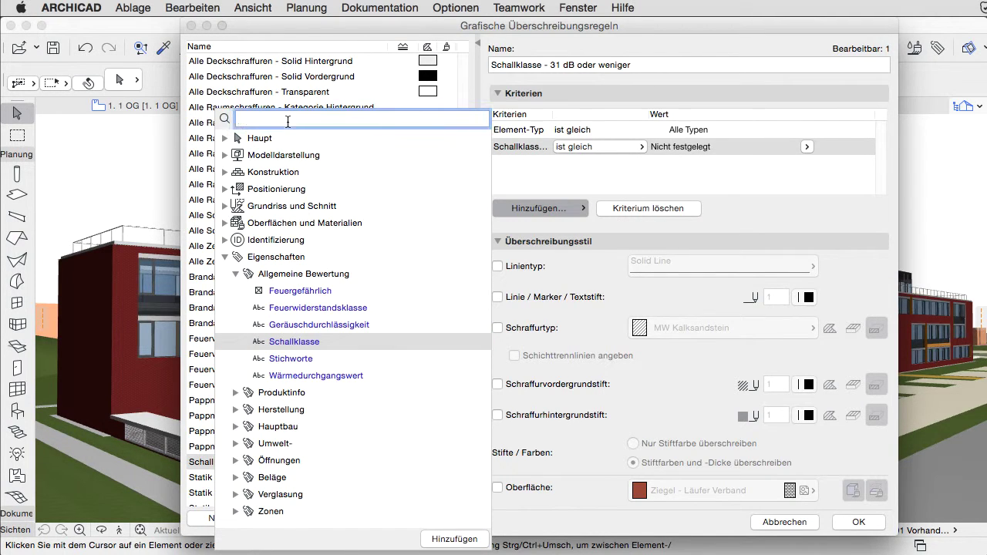
type("ebene")
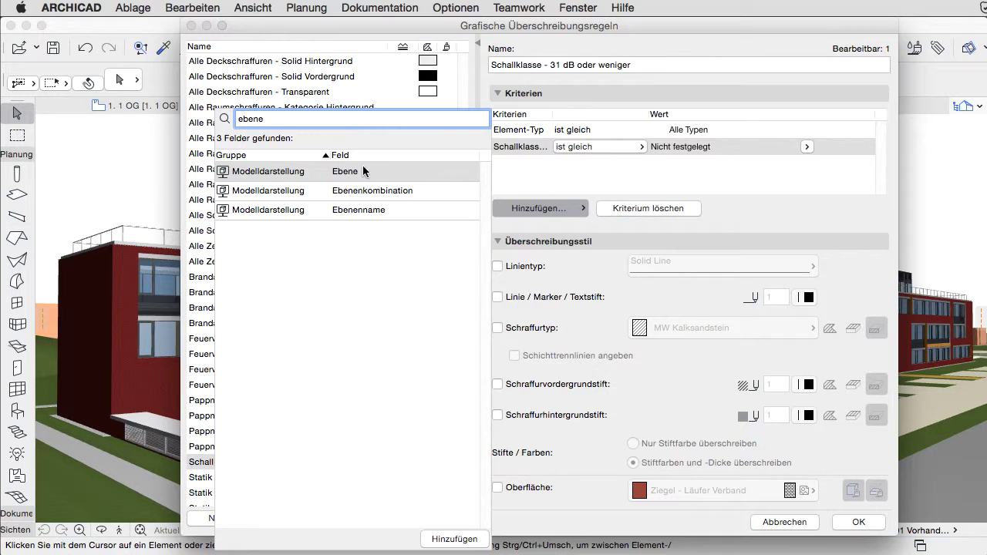
double_click(418, 190)
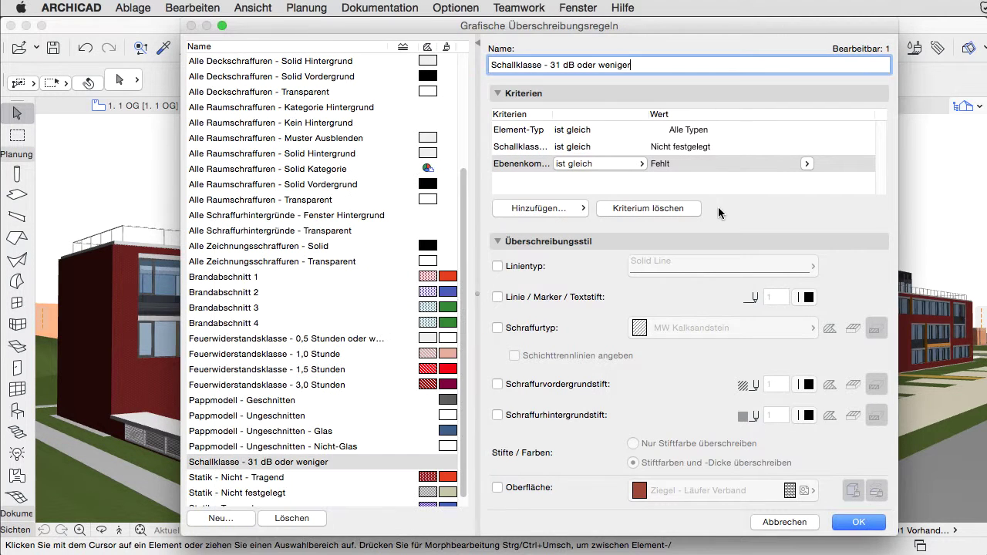
left_click(805, 165)
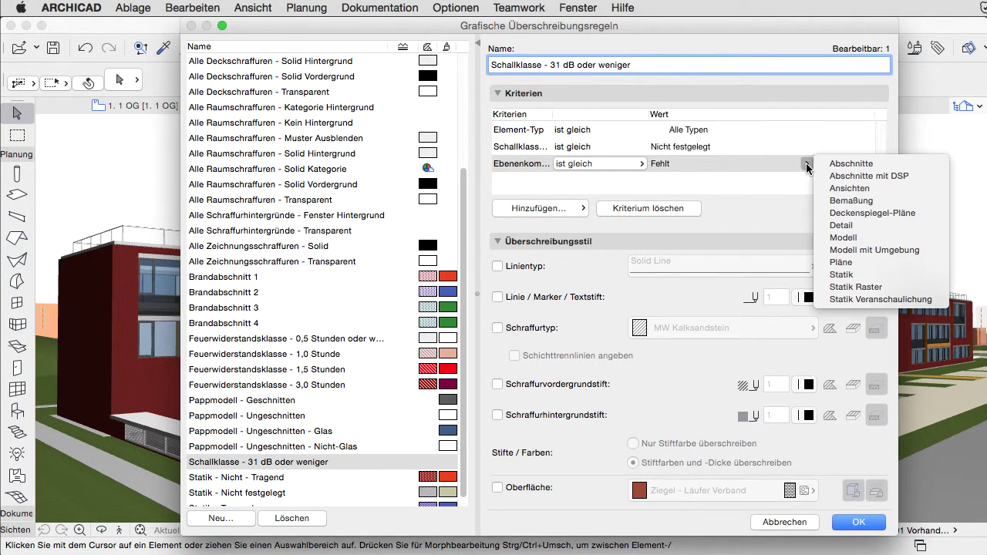
left_click(866, 238)
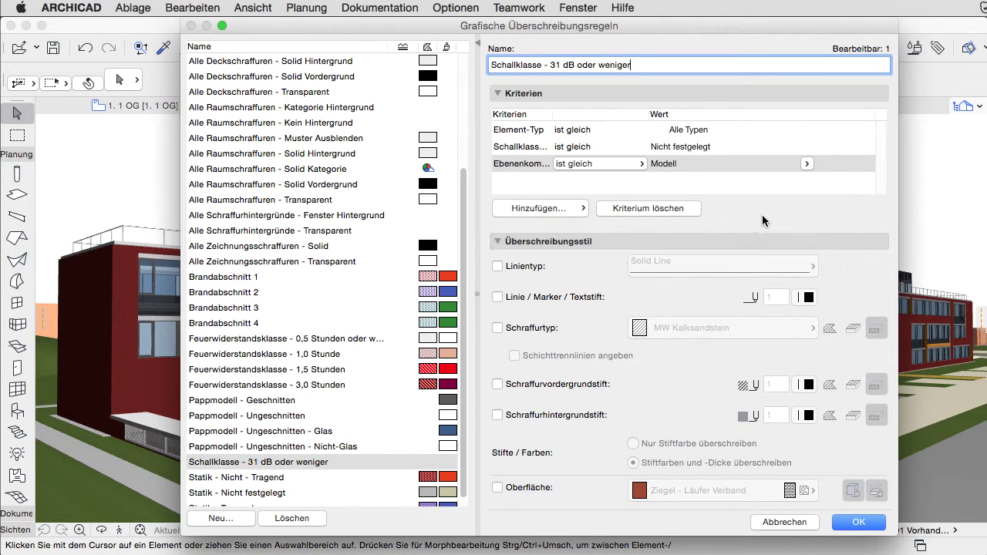
left_click(702, 167)
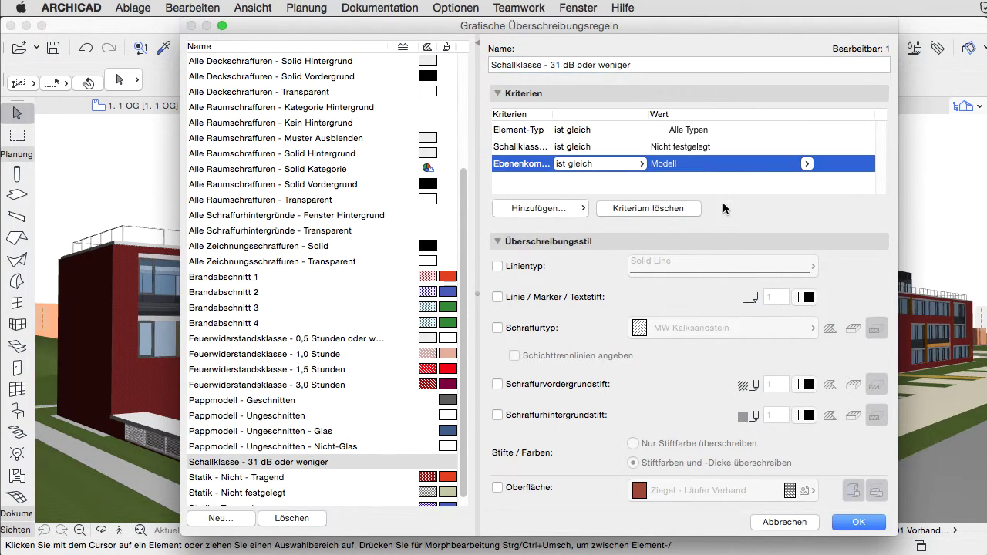
Delete the Ebenenkombination criterion and set Schallklasse ist gleich 31 dB
left_click(687, 207)
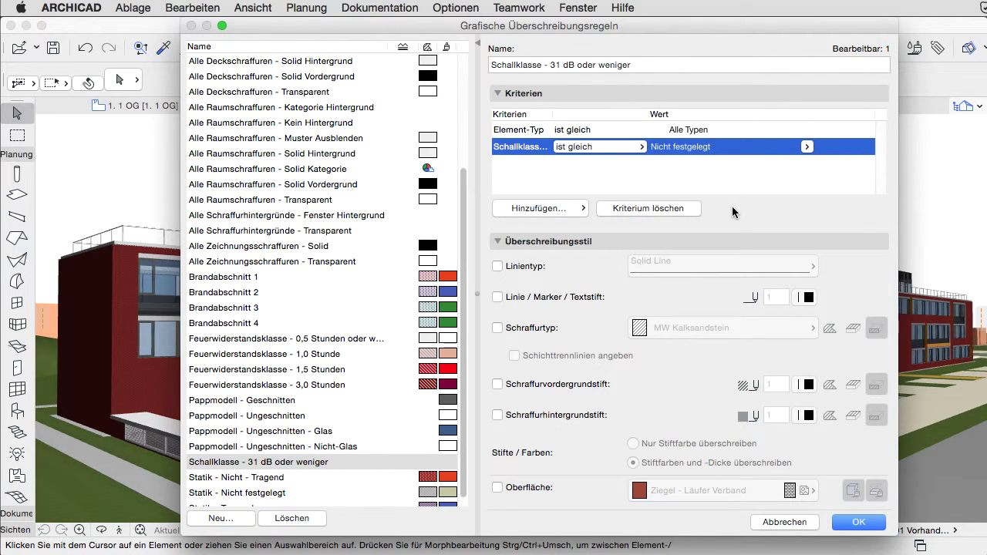
left_click(806, 147)
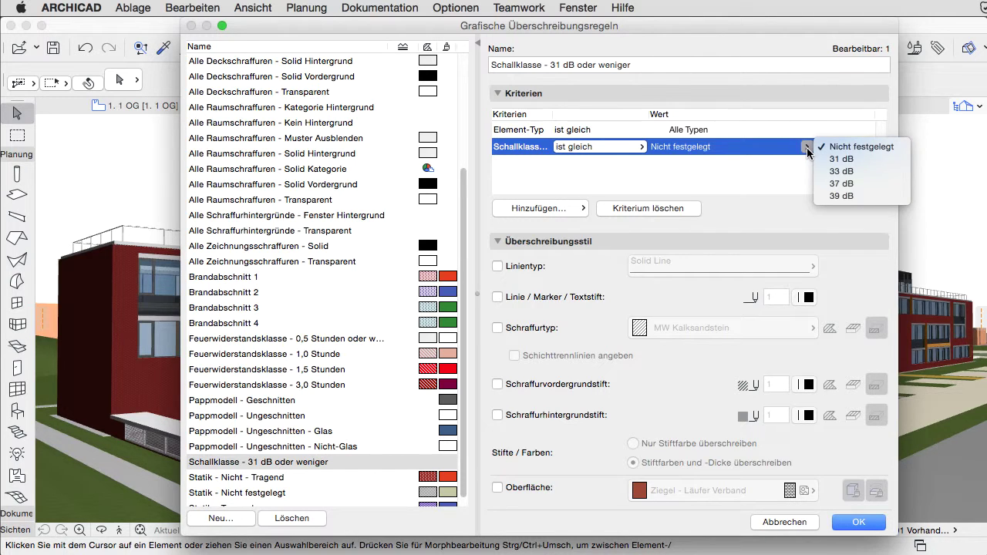
left_click(853, 158)
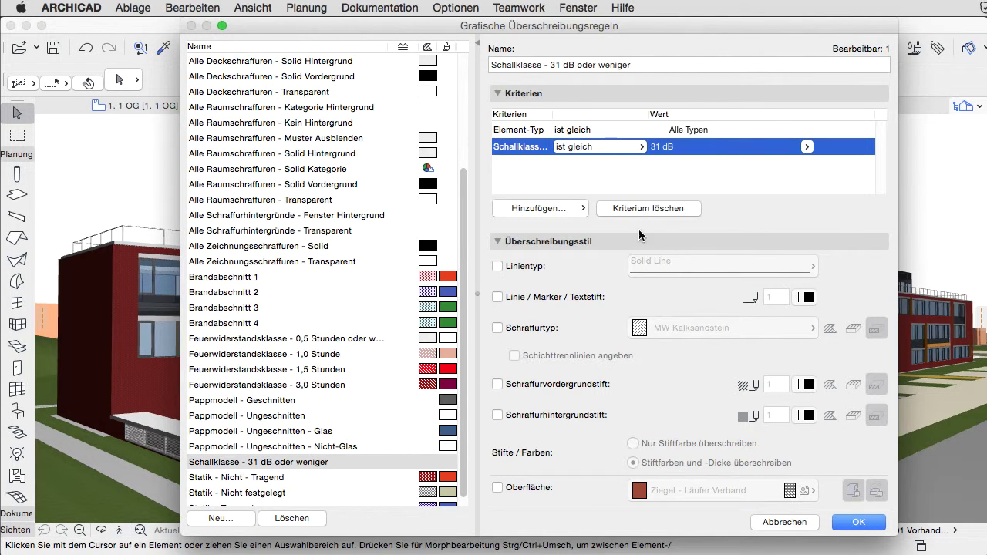
Enable fill and surface overrides, choosing surface Farbe-16 and yellow hatch background pen 74
left_click(497, 328)
left_click(497, 384)
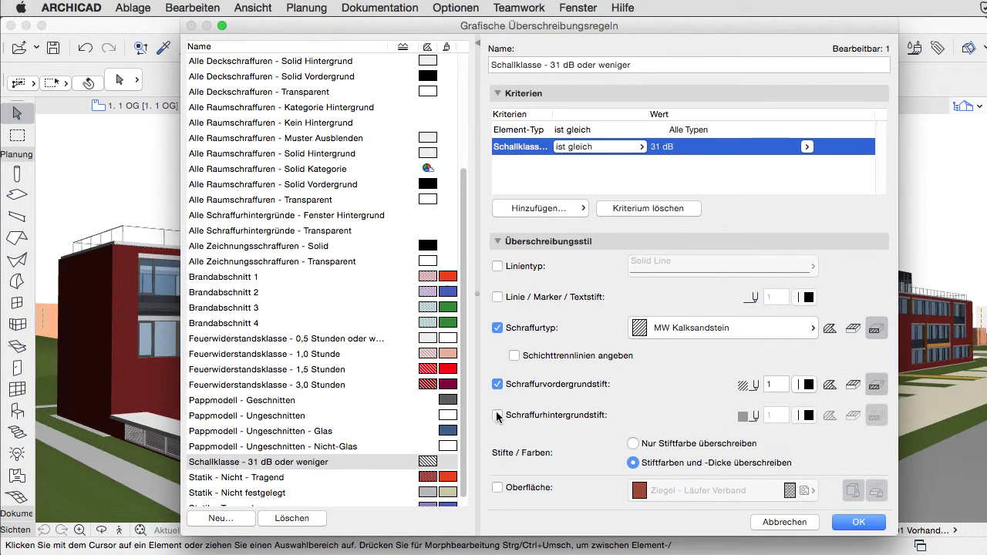
left_click(498, 414)
left_click(497, 487)
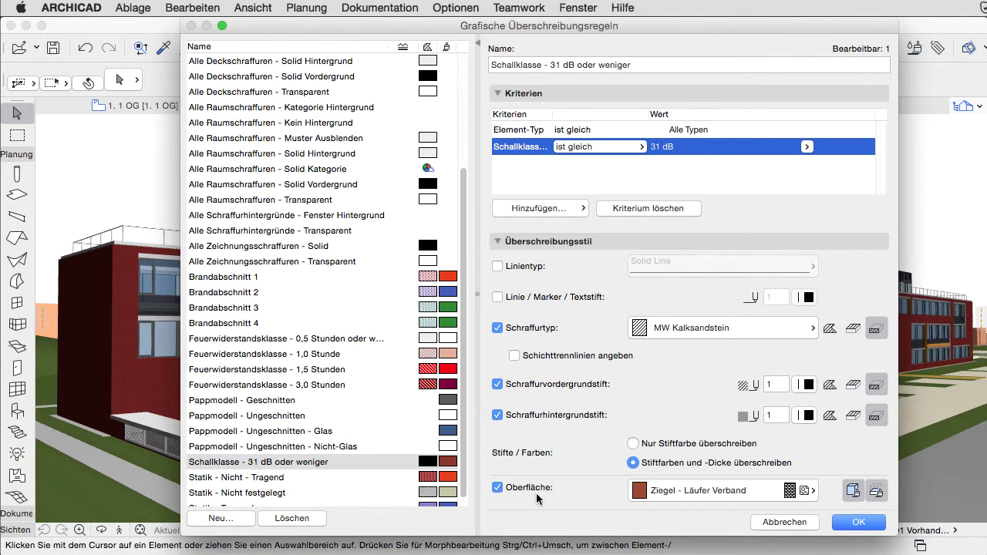
left_click(782, 503)
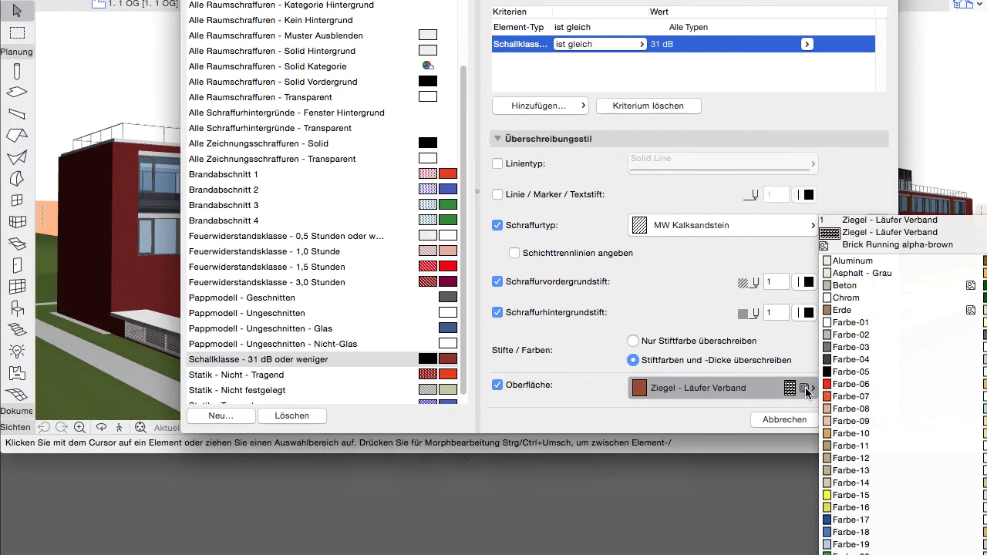
left_click(877, 508)
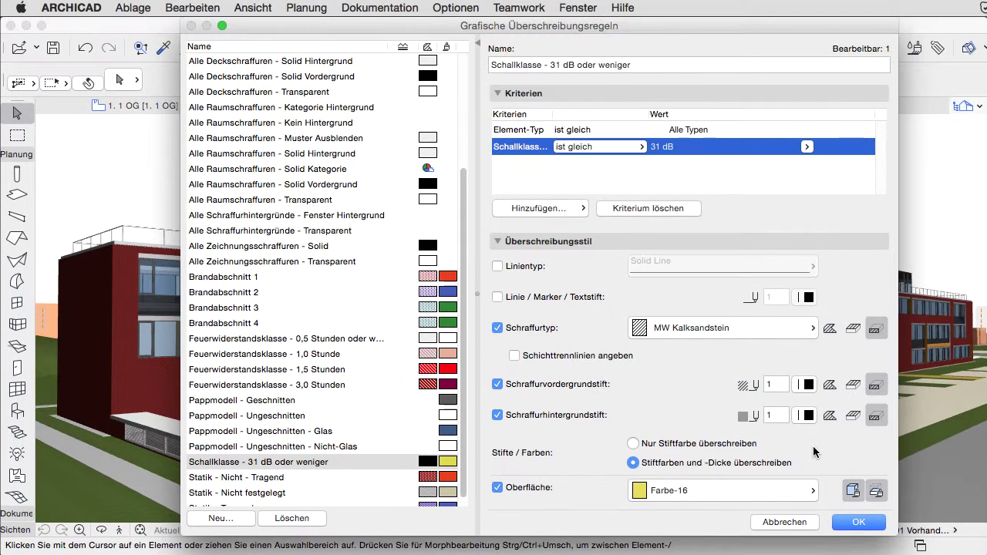
left_click(807, 419)
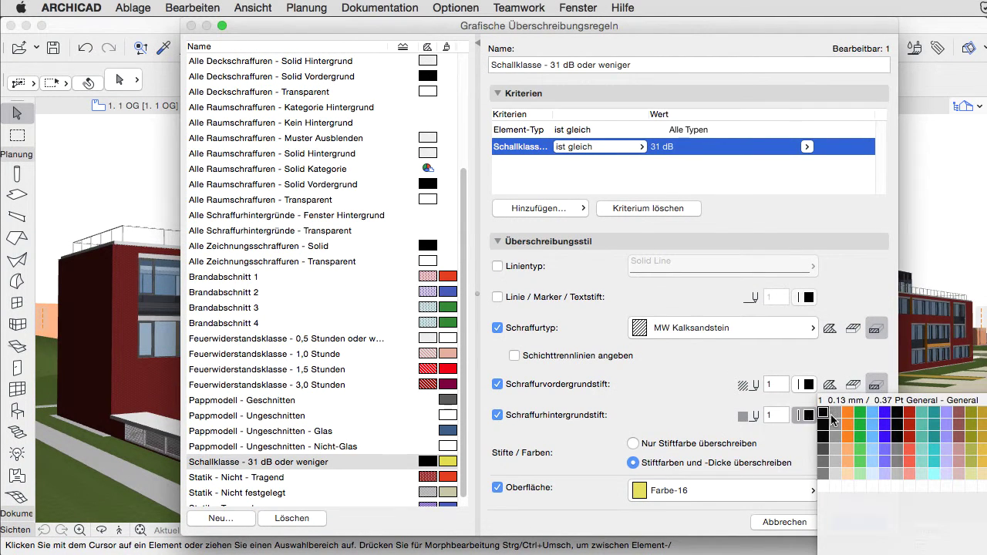
left_click(981, 457)
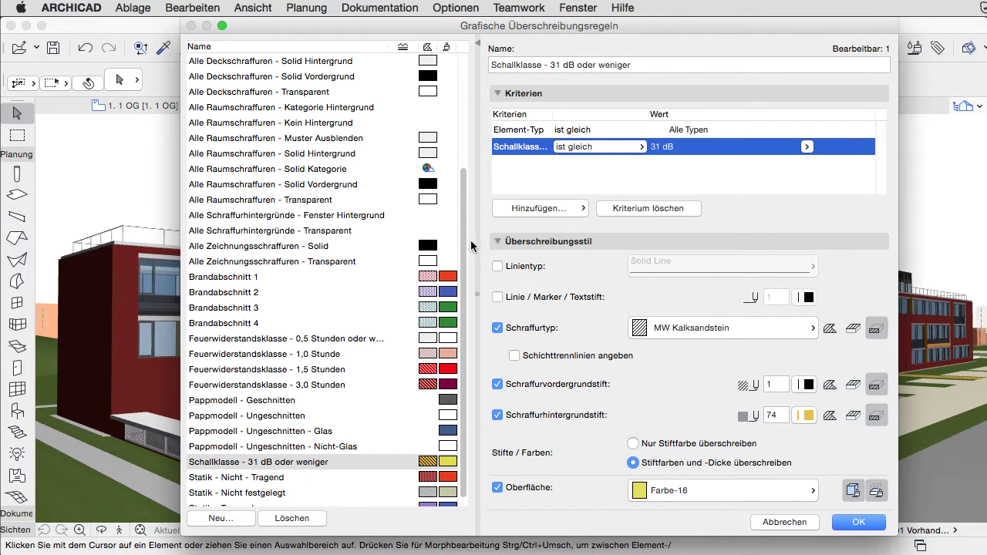
Compare the Existing, Demolished and New Elements rules, ending on New Elements with surface Farbe-07
scroll(465, 237, "up", 5)
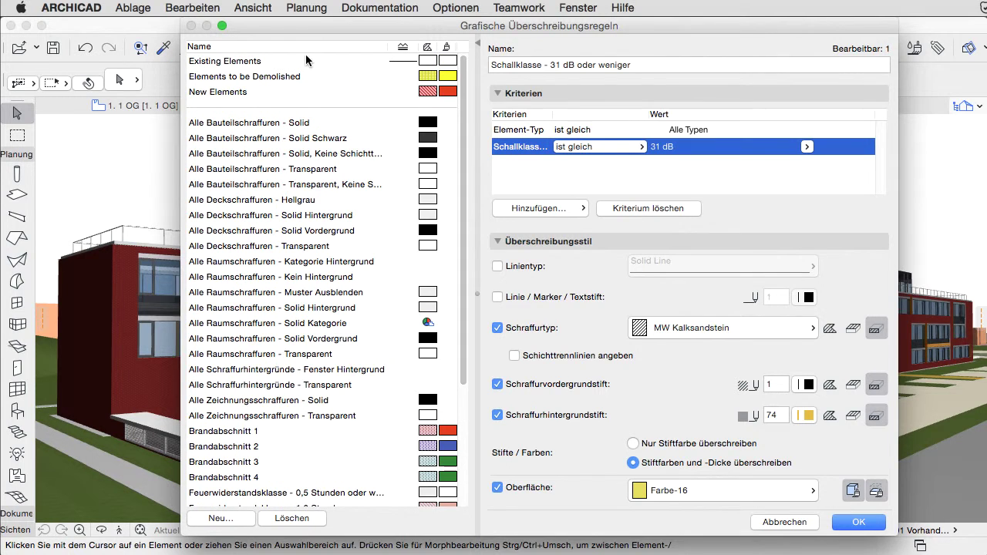
left_click(286, 60)
left_click(306, 76)
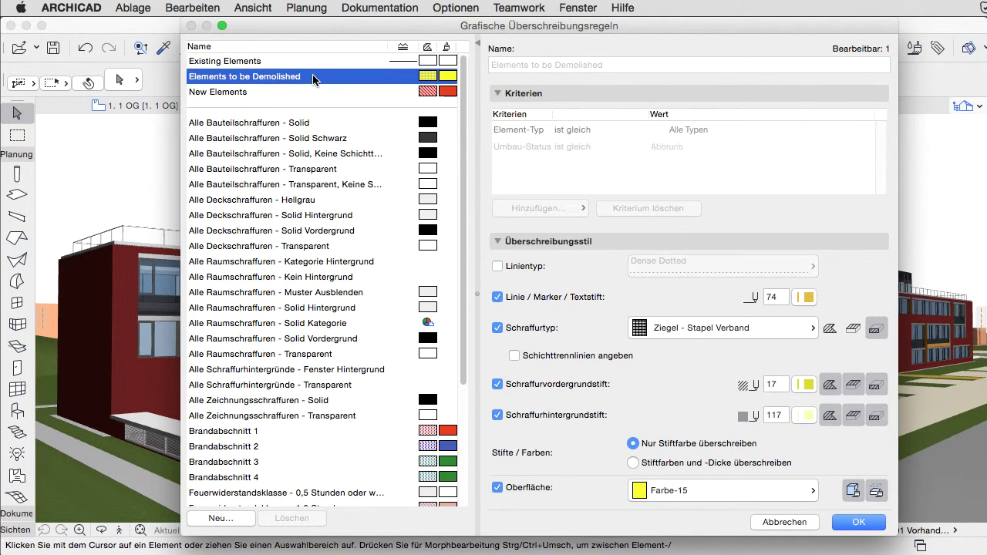
left_click(304, 91)
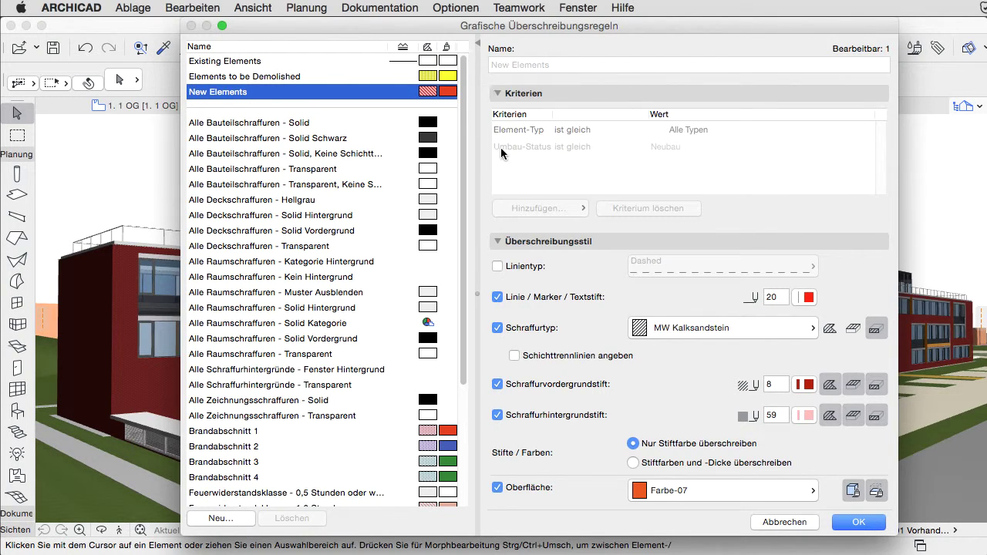
left_click(314, 77)
left_click(304, 62)
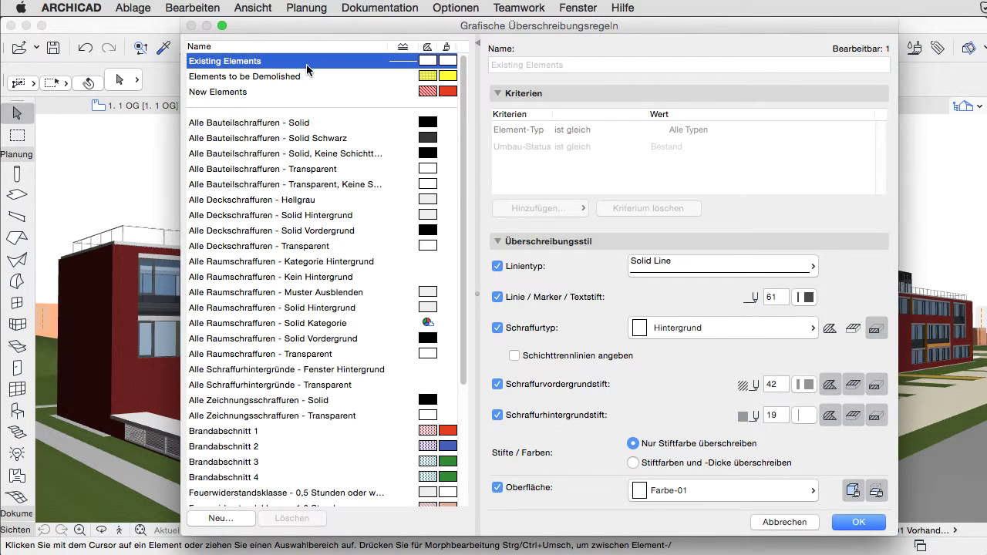
left_click(318, 92)
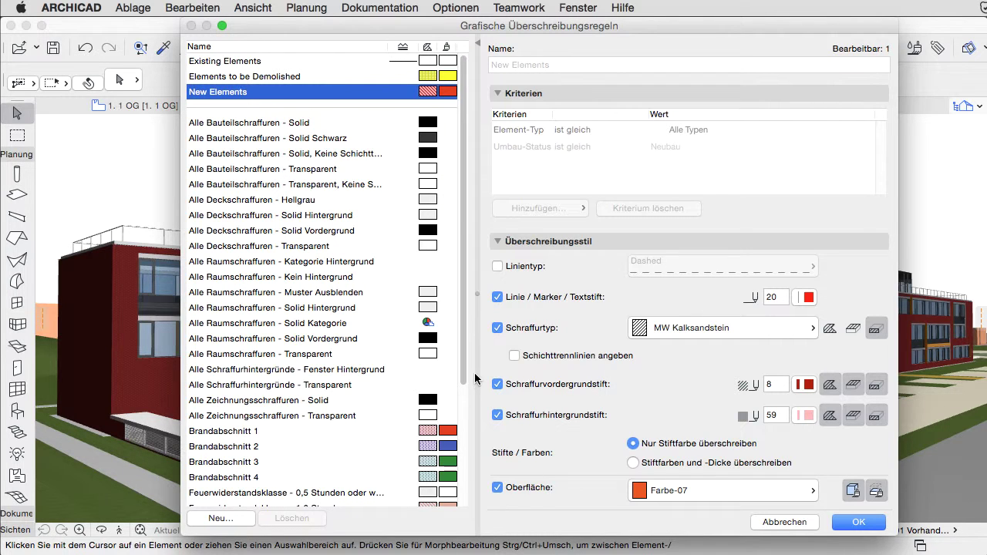
left_click_drag(466, 360, 471, 499)
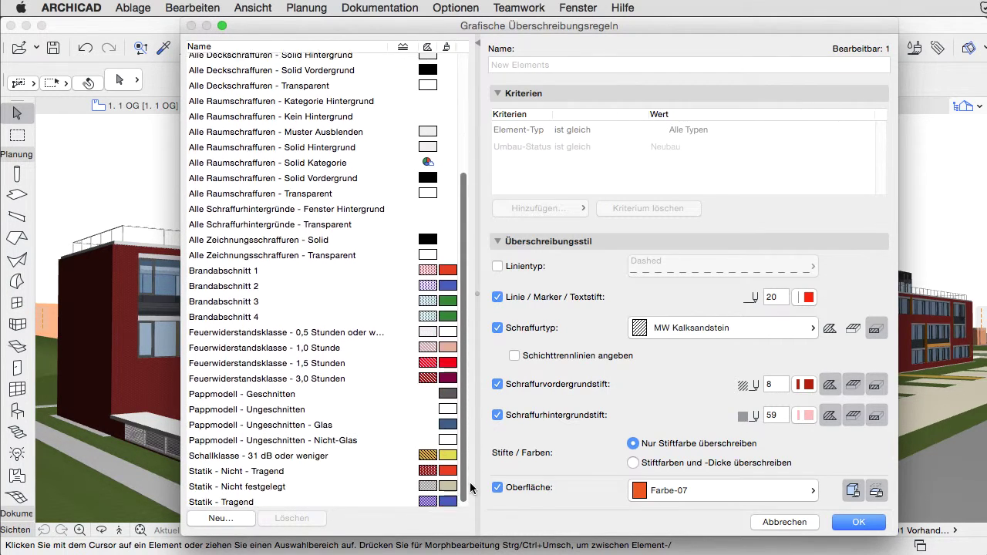
Give the Feuerwiderstandsklasse 1,0, 1,5 and 3,0 Stunden rules a 50 % hatch type
left_click(366, 376)
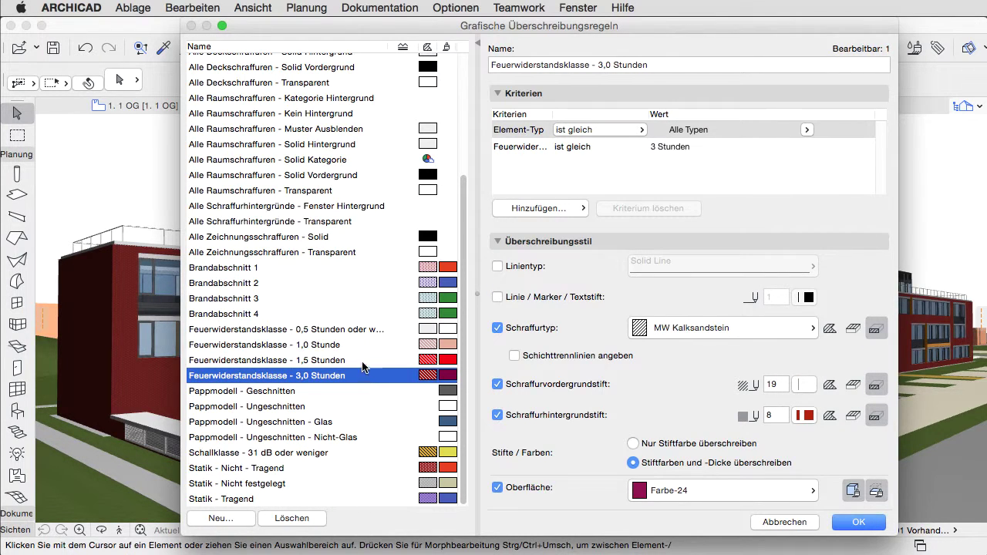
left_click(362, 360, "shift")
left_click(360, 348, "shift")
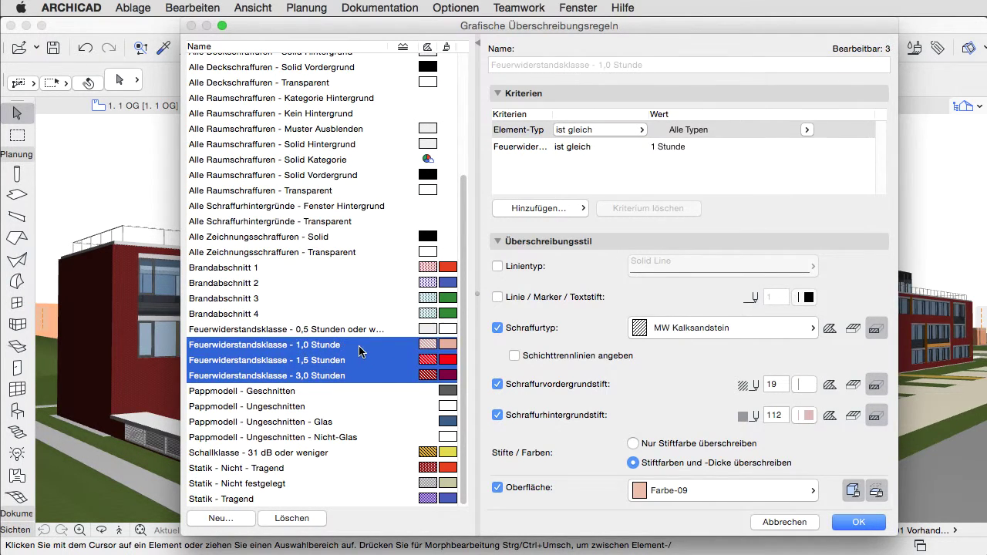
left_click(809, 330)
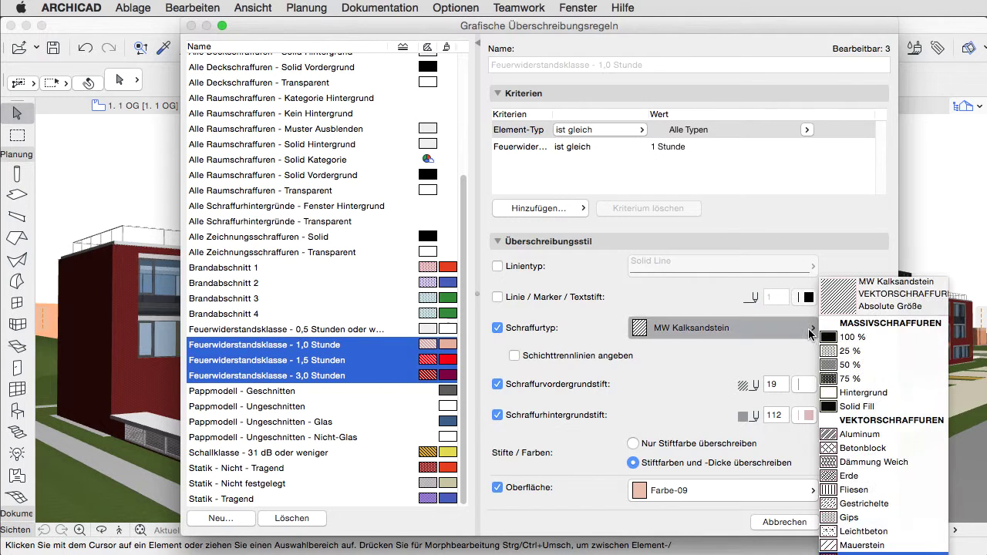
left_click(863, 366)
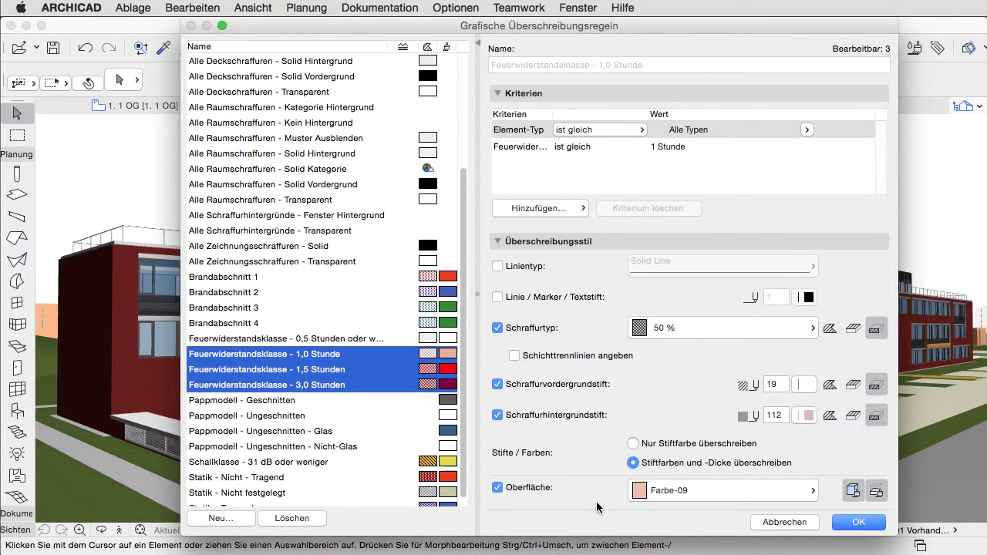
Verify each fire-rating rule now uses the 50 % hatch and confirm the override rules
left_click(276, 279)
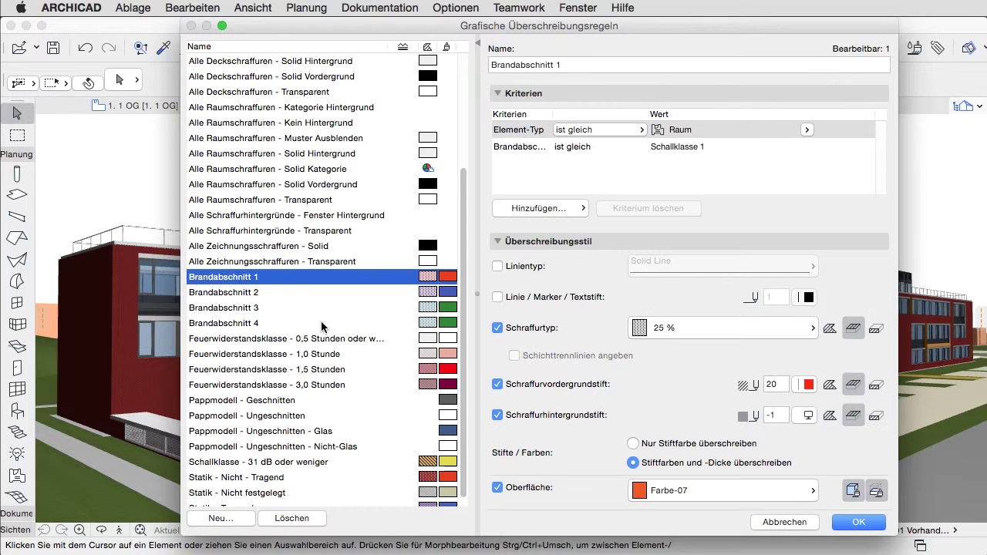
left_click(349, 354)
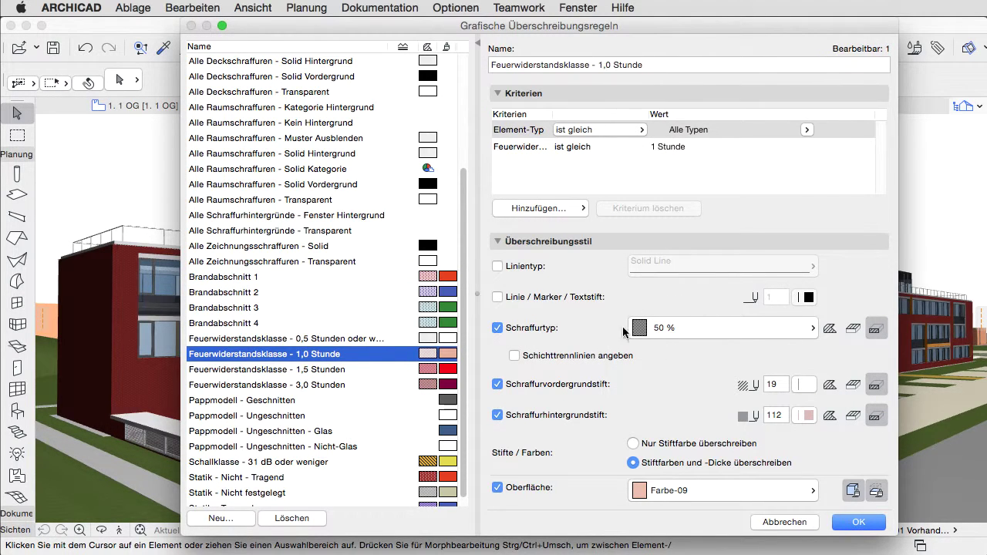
left_click(354, 371)
left_click(352, 381)
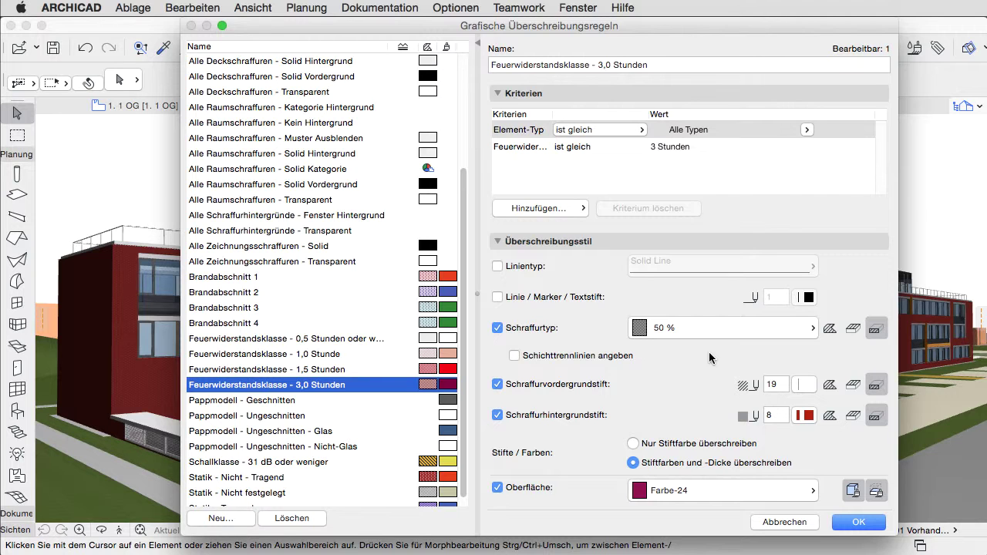
left_click(868, 524)
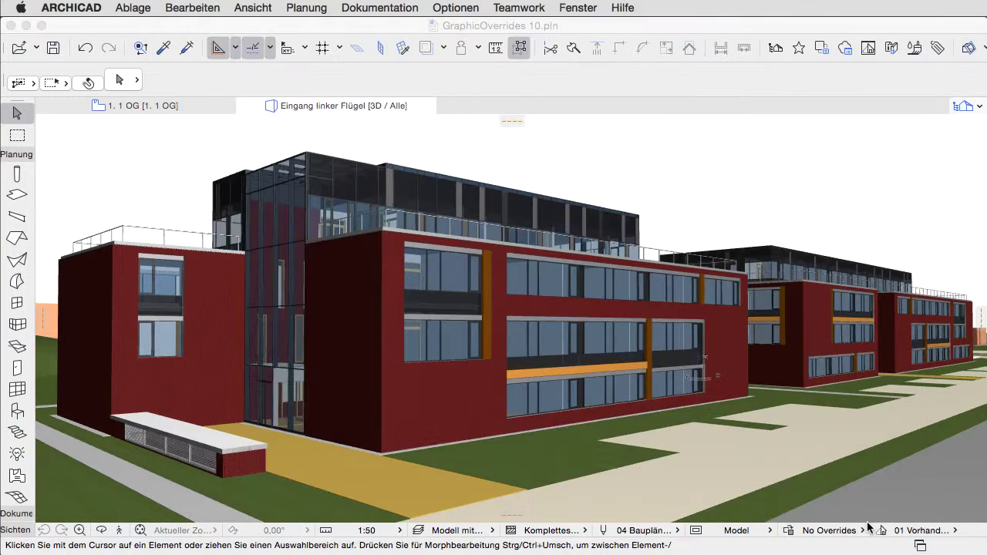